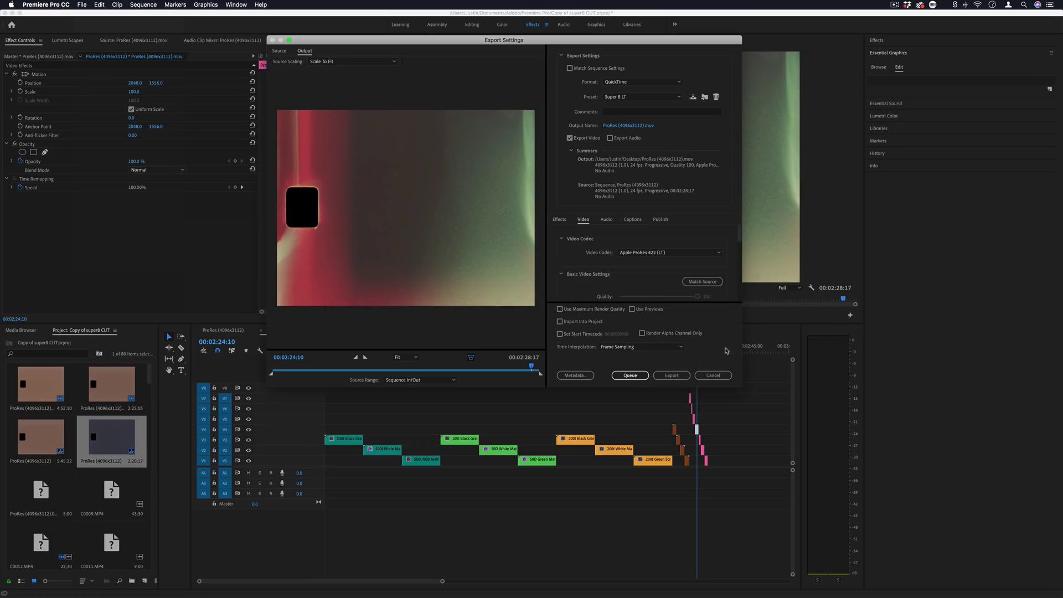
# Cancel the Export Settings dialog without exporting, back to the ProRes 4096x3112 sequence.
pyautogui.click(713, 376)
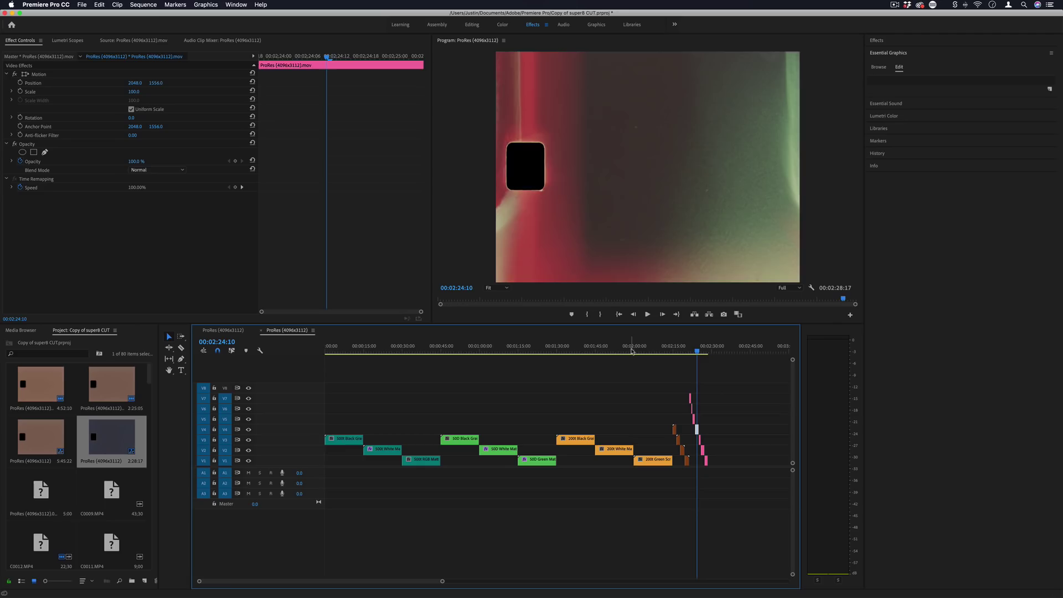
# Bracket the opening 500T Black Grain clip with In/Out points, a 00:00:15:01 range.
pyautogui.press('Home')
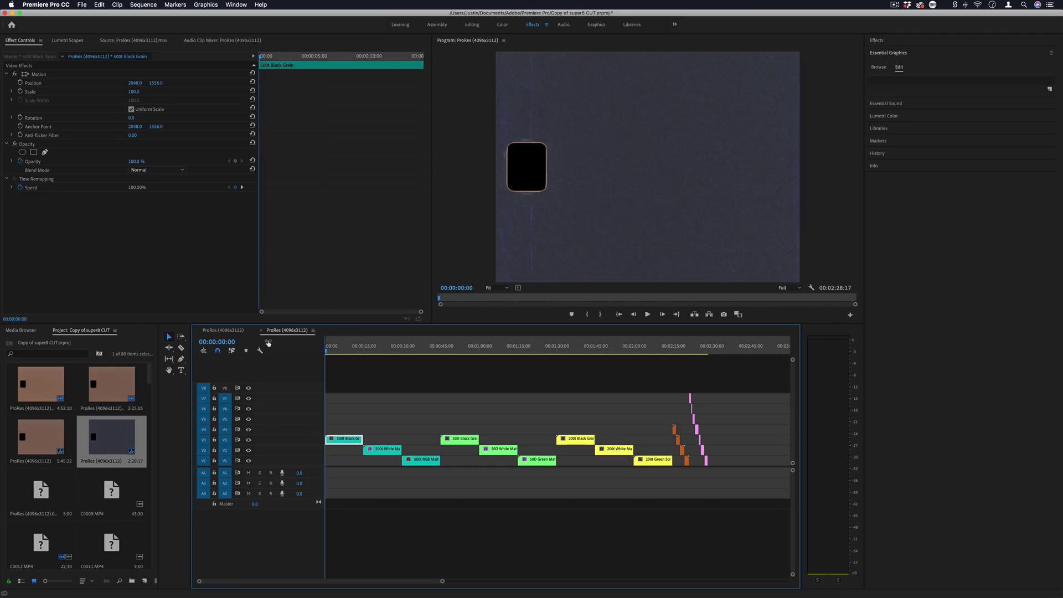
pyautogui.click(348, 347)
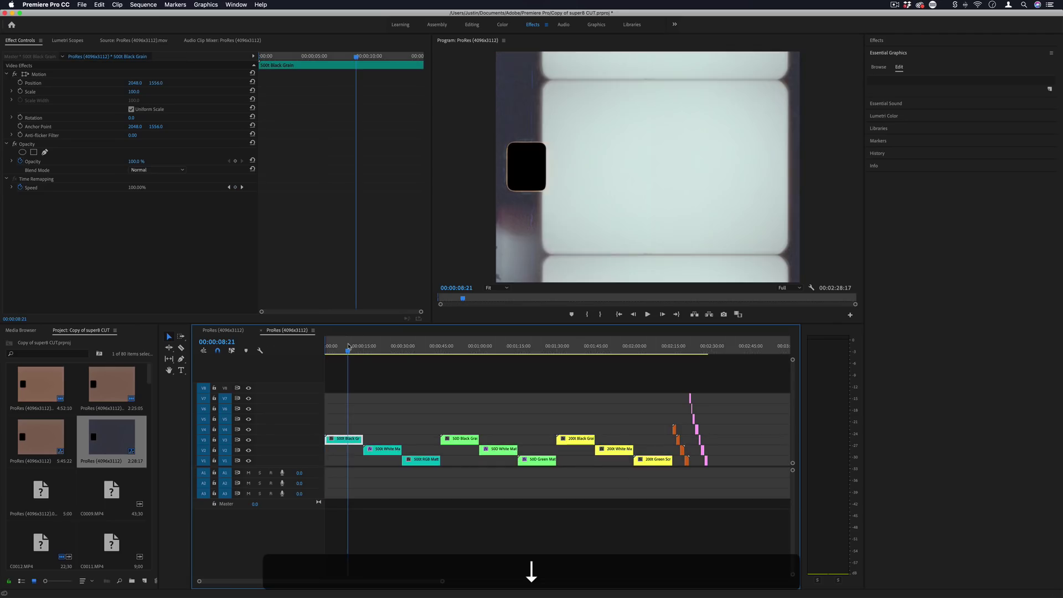
pyautogui.press('Down')
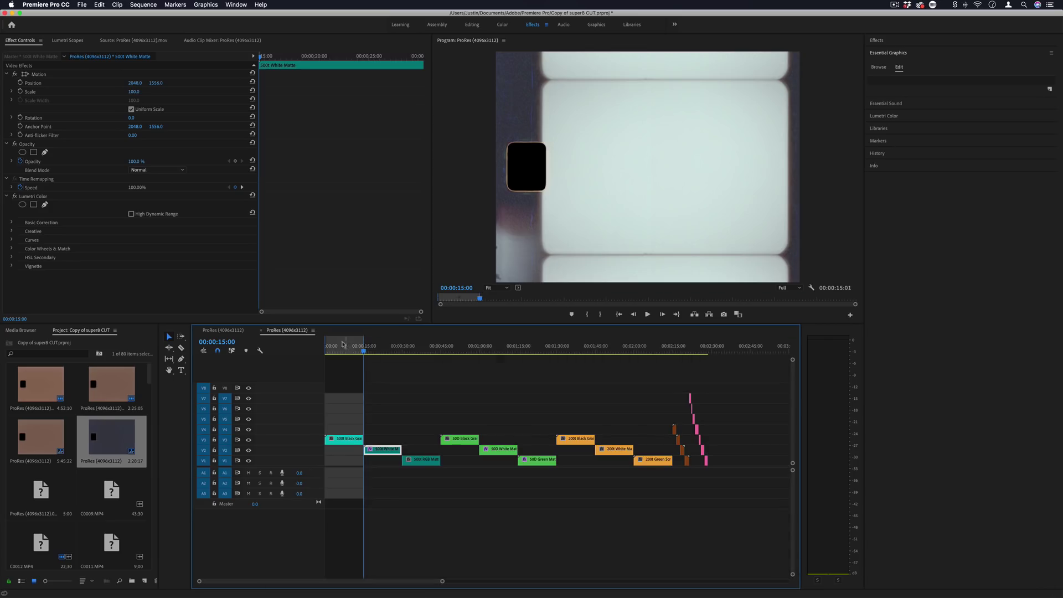
pyautogui.moveTo(363, 352); pyautogui.dragTo(342, 355)
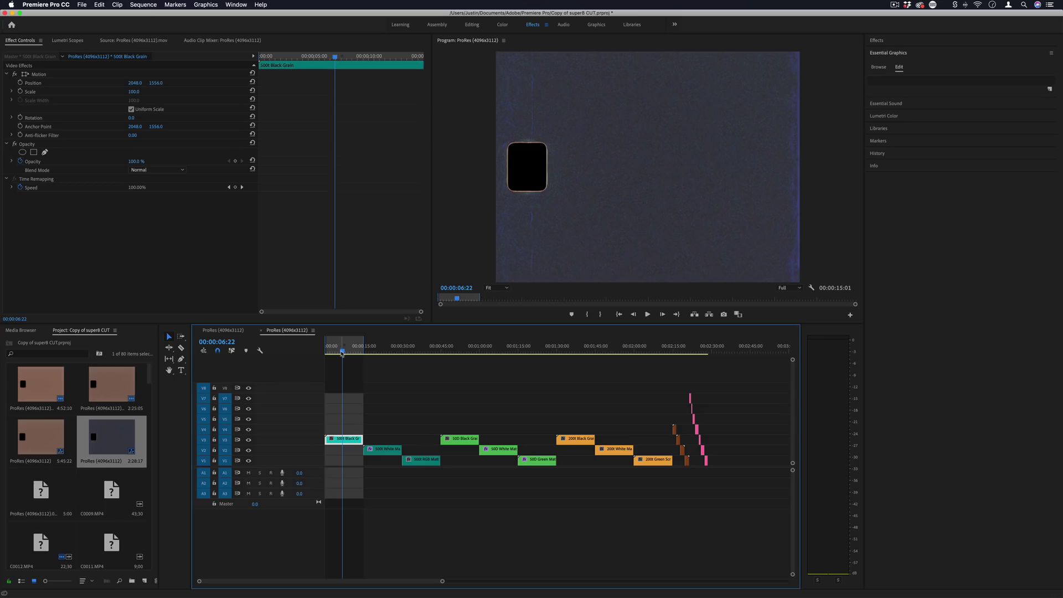
# Open Export Settings for the sequence, then start and cancel a direct encode of the range.
pyautogui.click(81, 5)
pyautogui.moveTo(133, 228)
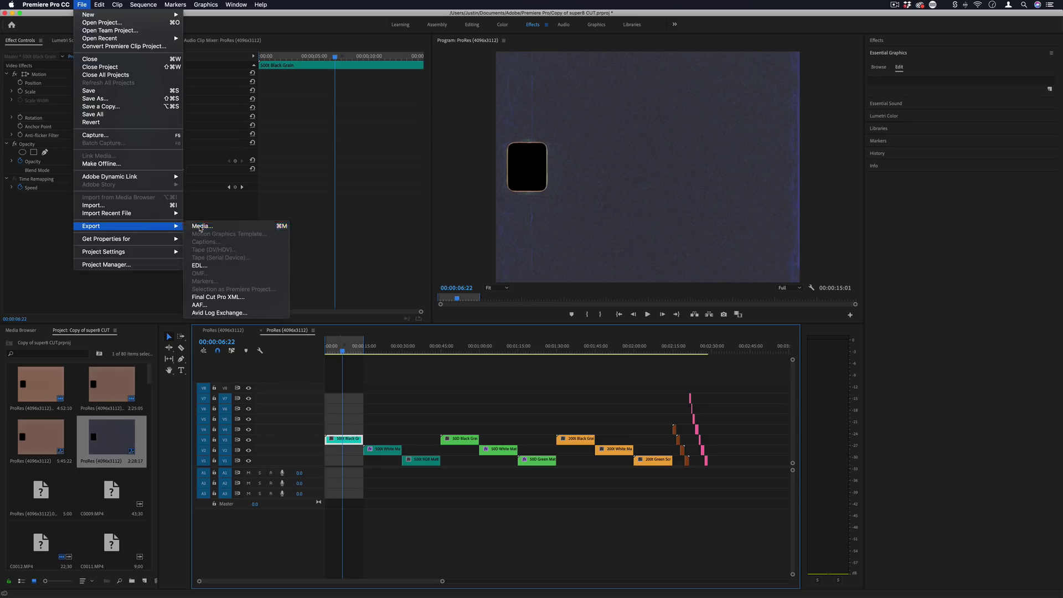
pyautogui.click(200, 226)
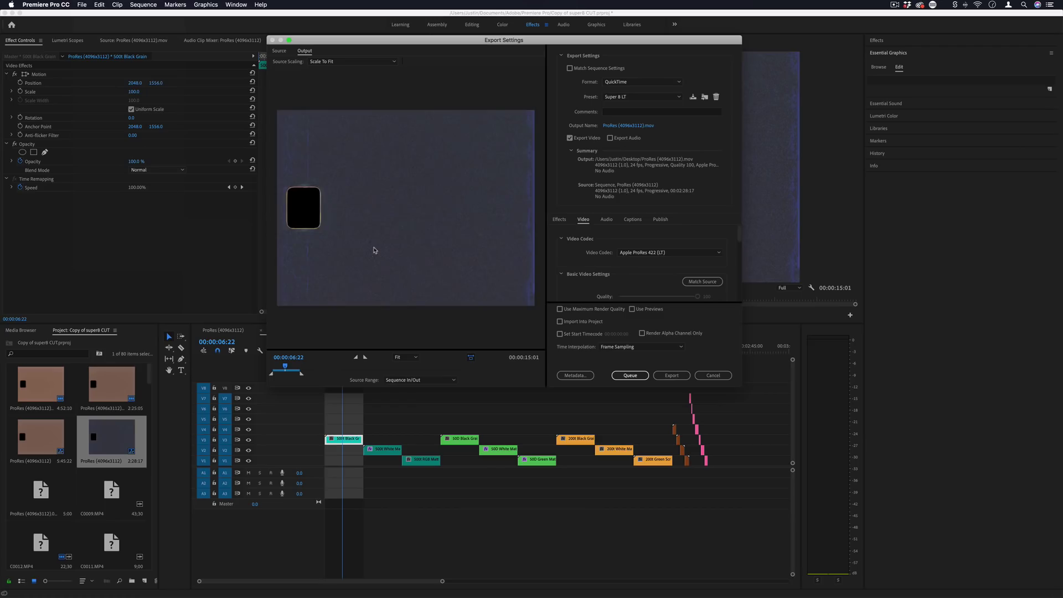
pyautogui.click(672, 376)
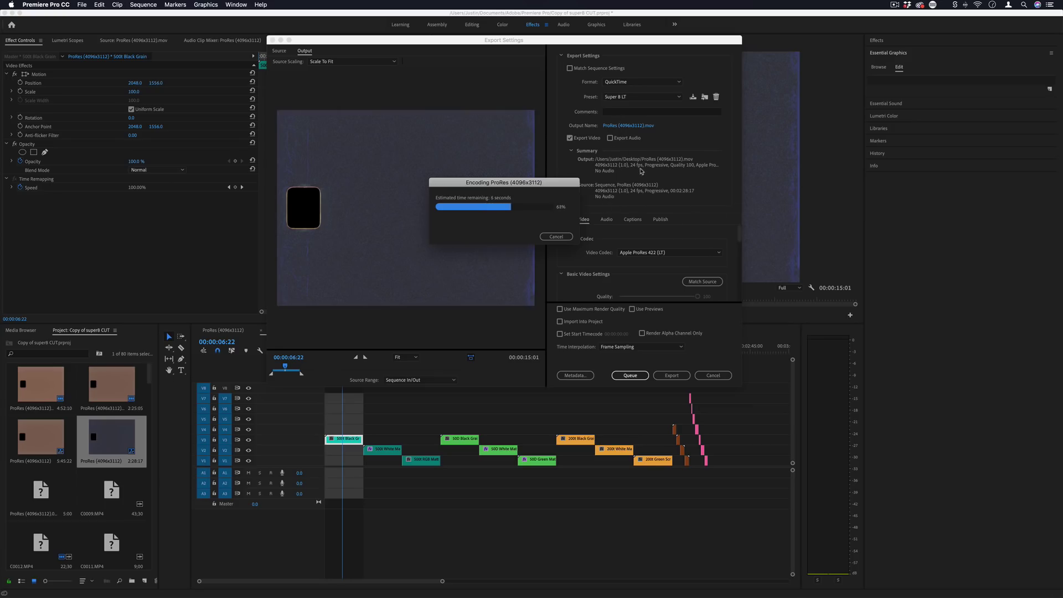
pyautogui.click(557, 237)
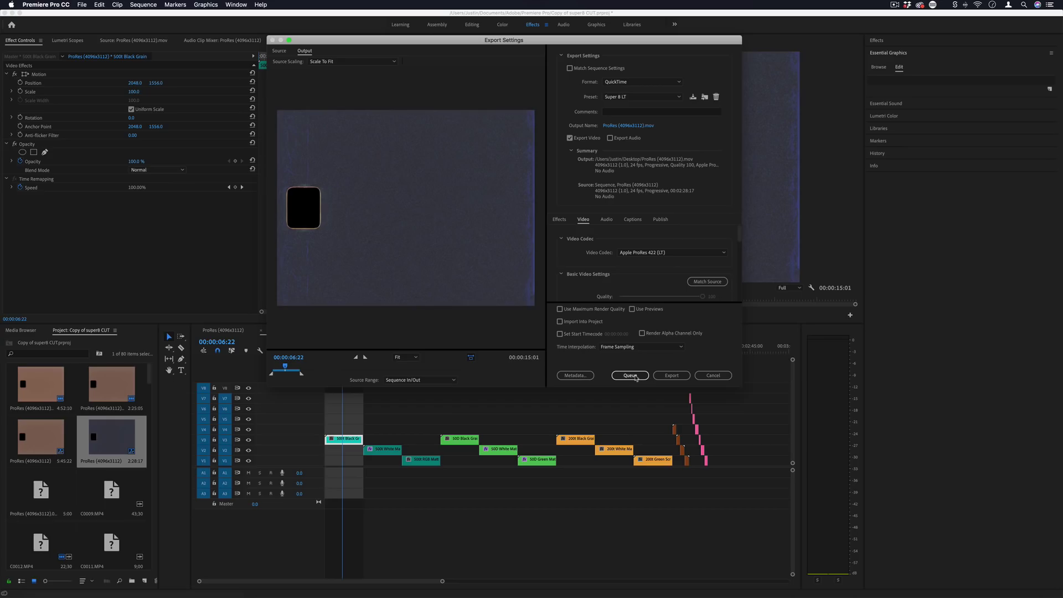
# Keep Sequence In/Out as the source range and queue it in Media Encoder.
pyautogui.click(394, 381)
pyautogui.click(505, 369)
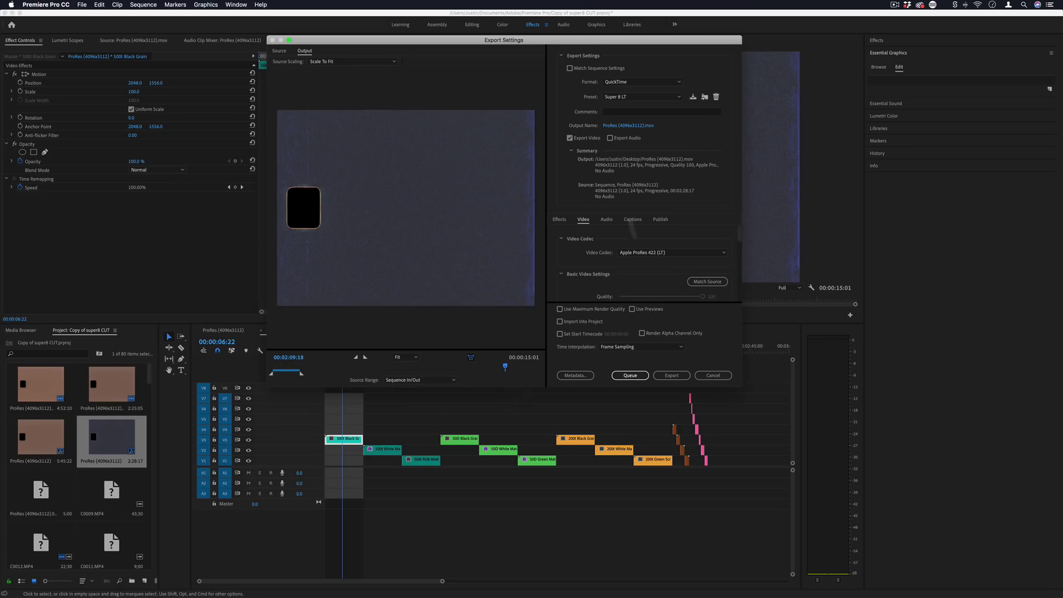
pyautogui.click(505, 368)
pyautogui.click(632, 377)
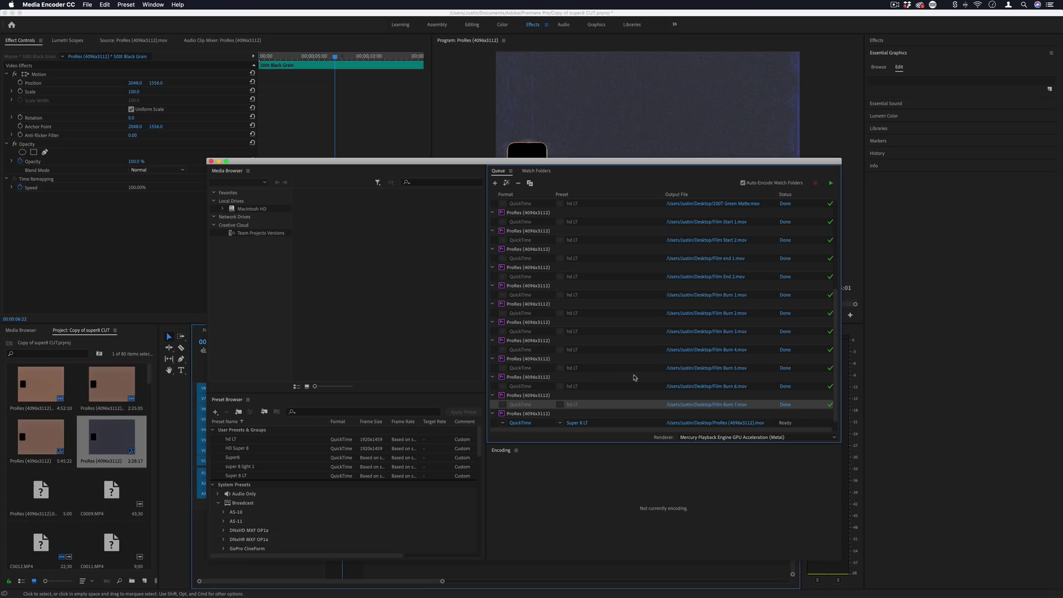
# Start the Media Encoder queue so the three 500T clips encode.
pyautogui.moveTo(595, 162); pyautogui.dragTo(575, 111)
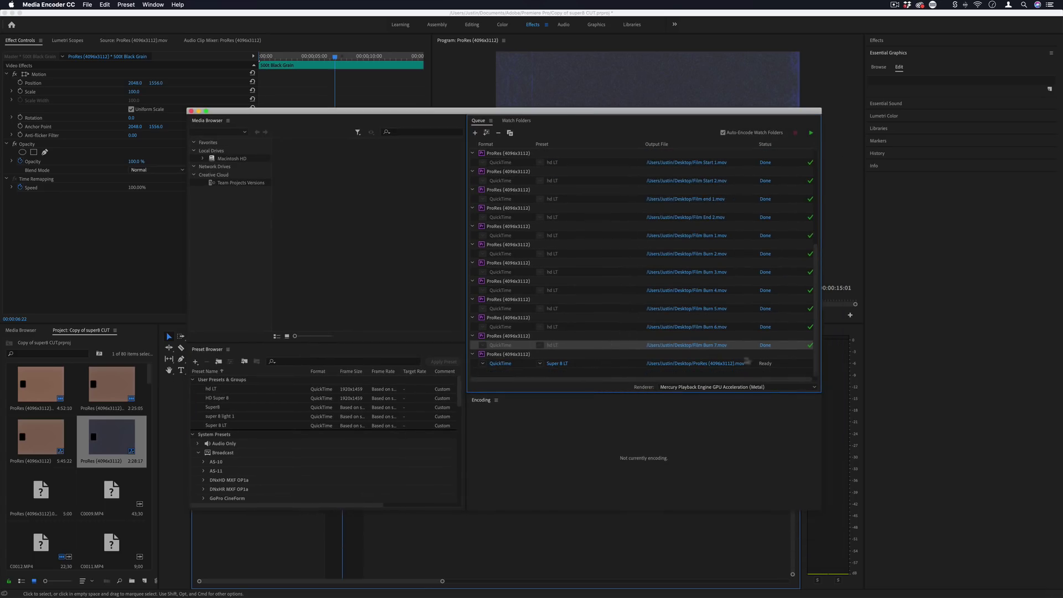
pyautogui.scroll(10, 748, 354)
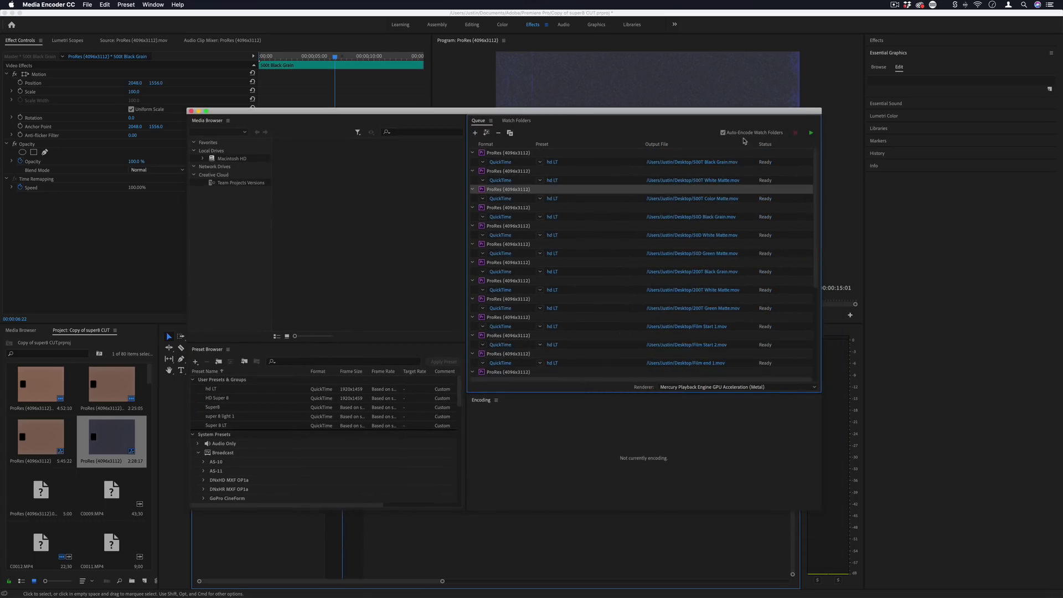
pyautogui.click(811, 133)
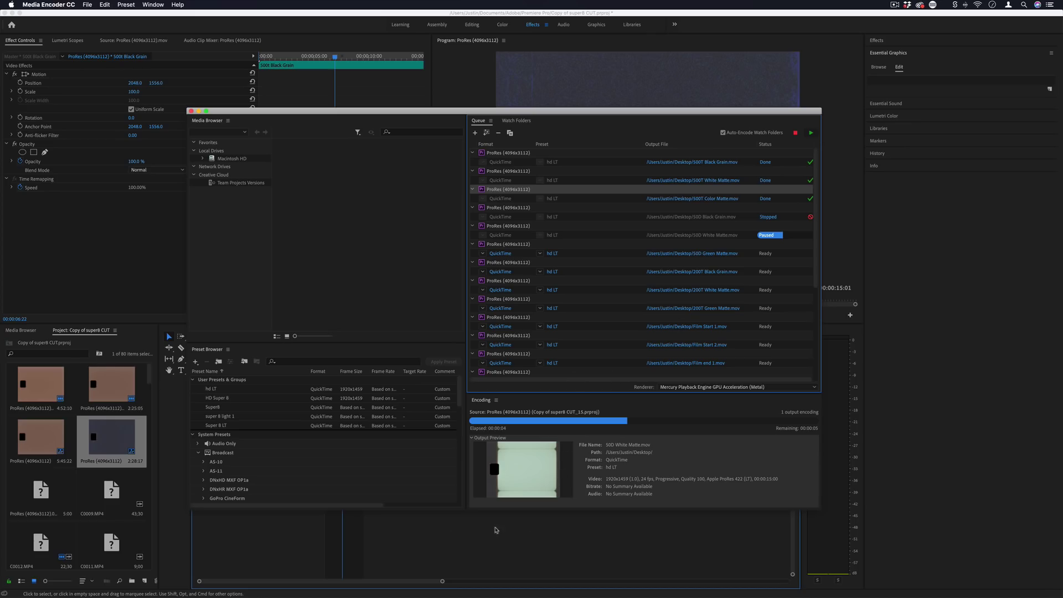
pyautogui.scroll(-5, 590, 328)
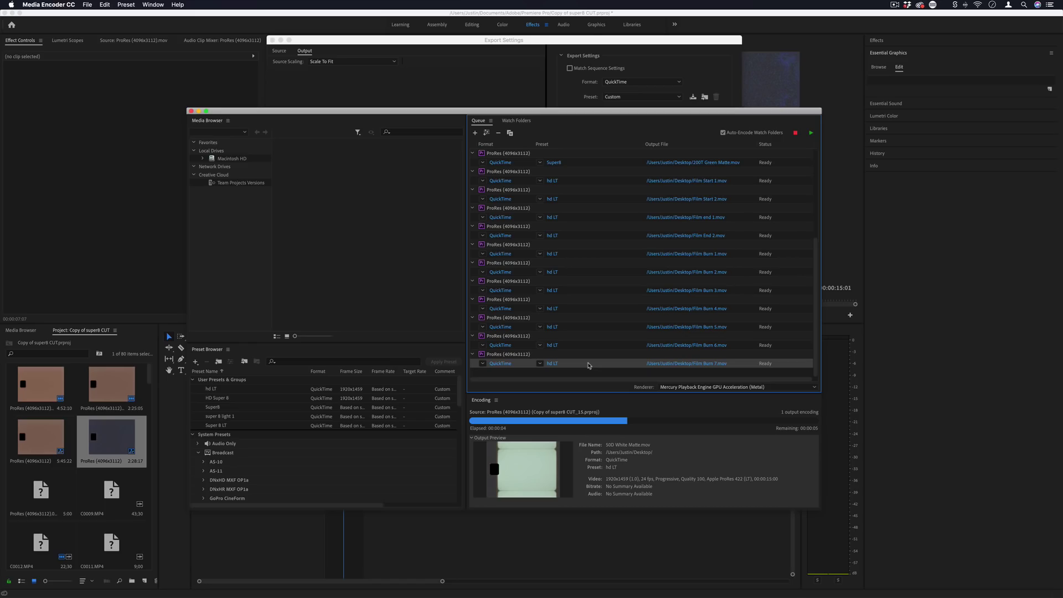
# Duplicate the Film Burn 7 job and set the copy to Super8, keeping QuickTime format.
pyautogui.rightClick(588, 366)
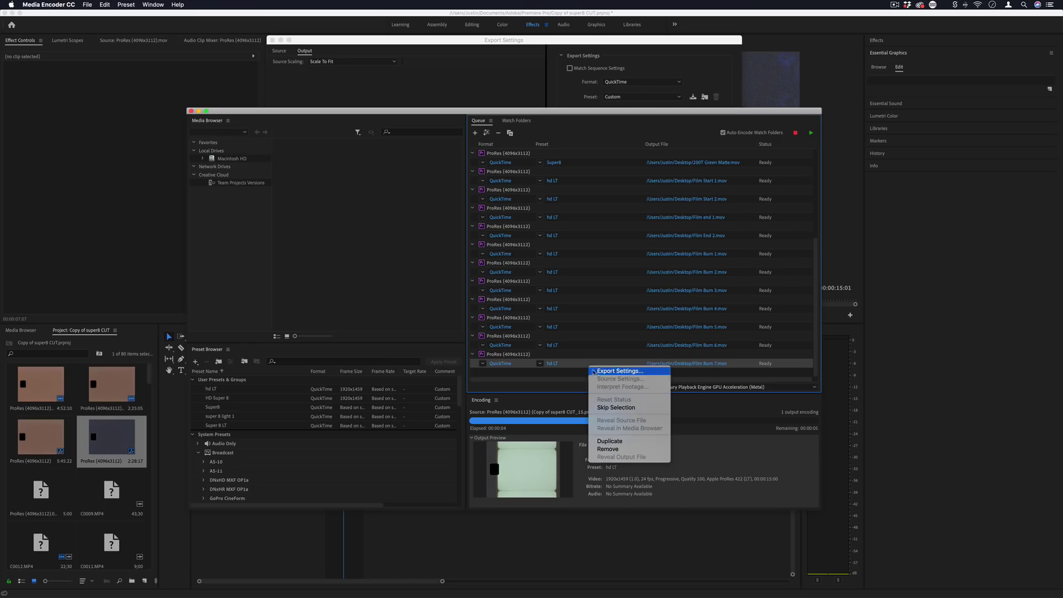
pyautogui.click(621, 441)
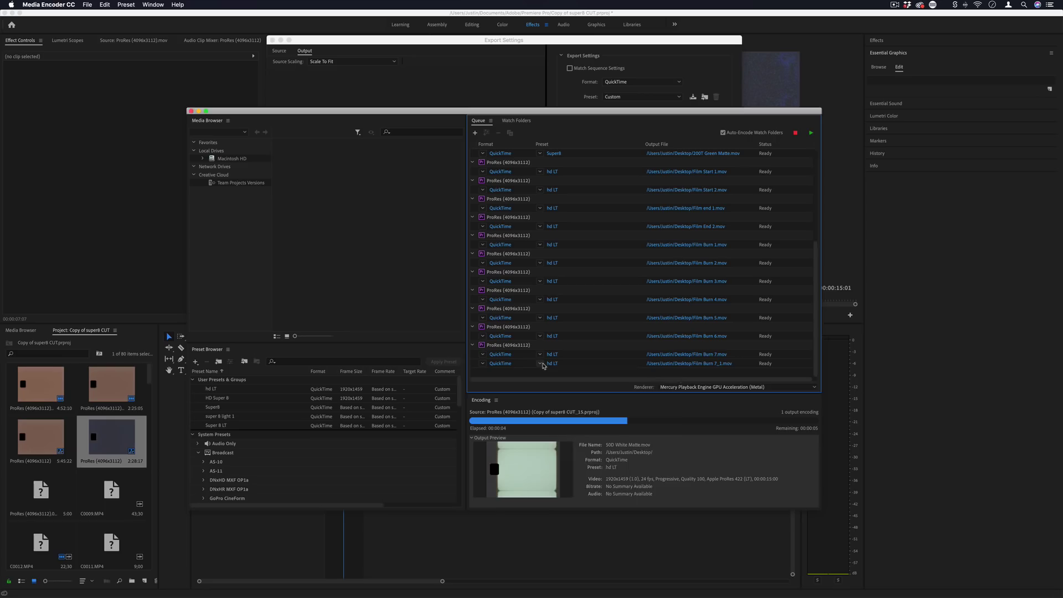
pyautogui.click(540, 364)
pyautogui.click(557, 389)
pyautogui.click(493, 361)
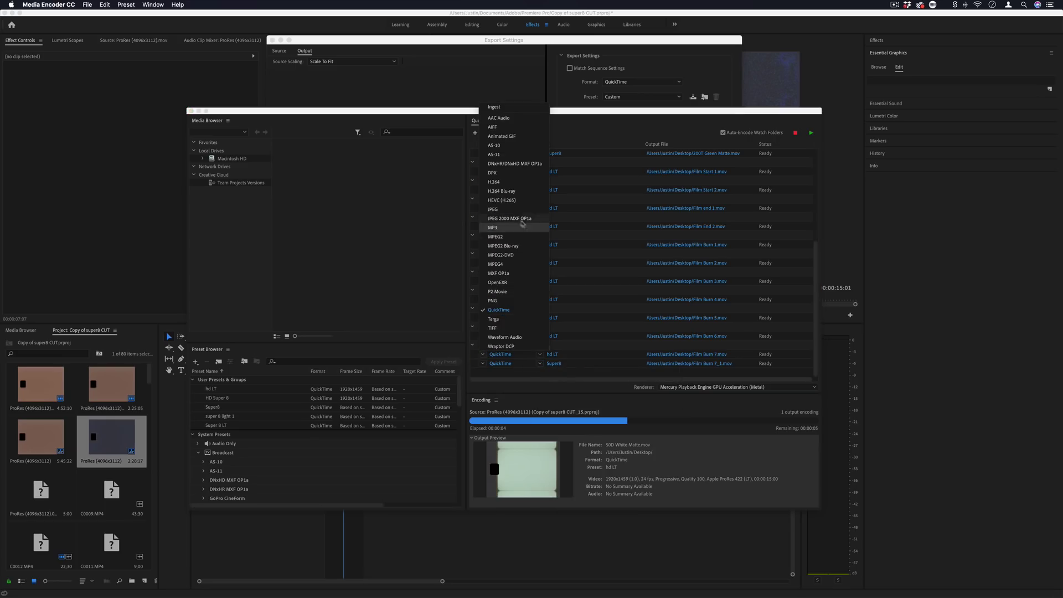
pyautogui.click(607, 371)
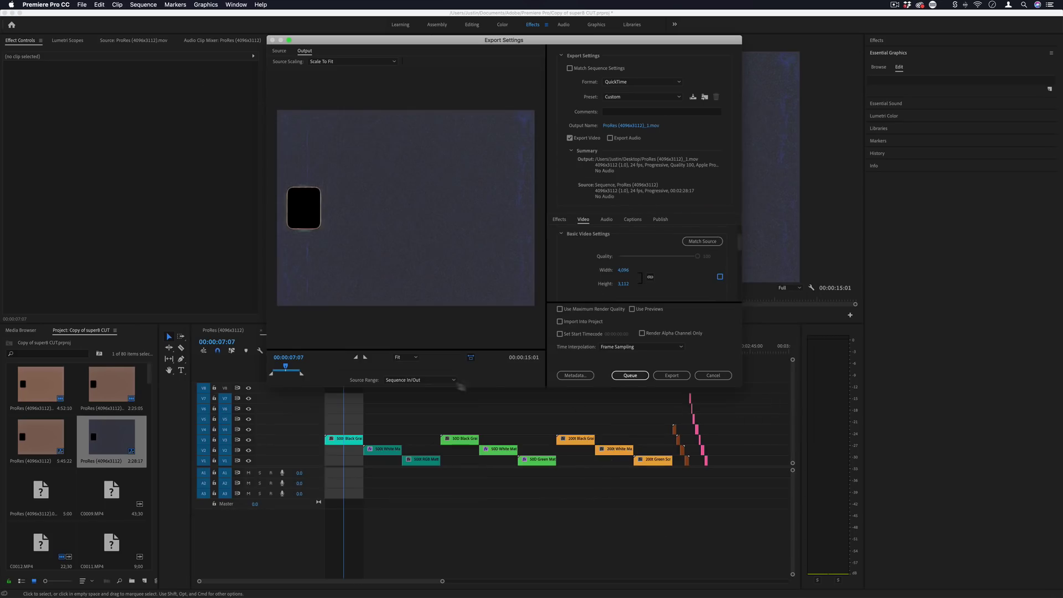
# Back in Premiere, move to the 200t Black Grain clip and reopen Export Settings with Cmd+M.
pyautogui.click(713, 377)
pyautogui.click(569, 349)
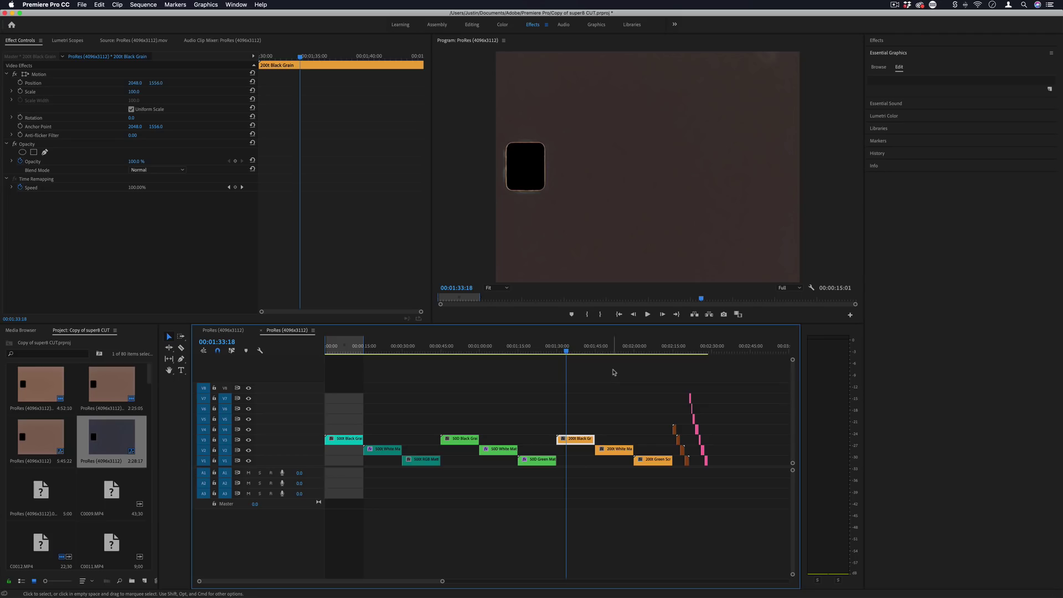
pyautogui.click(81, 5)
pyautogui.press('super+m')
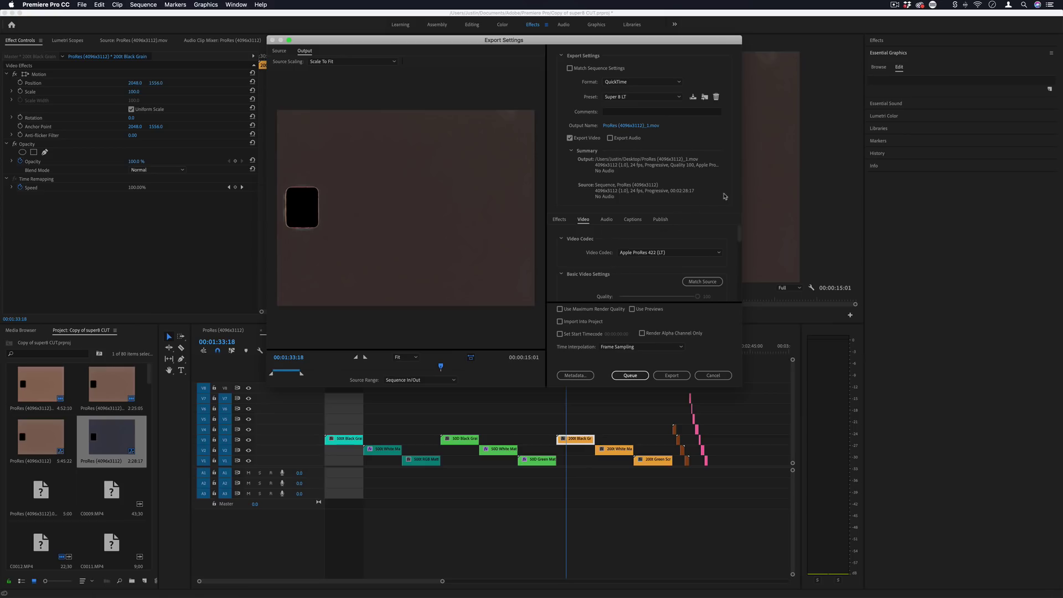
# Switch the export format to H.264 (Match Source - High bitrate) and view its Effects options.
pyautogui.click(626, 82)
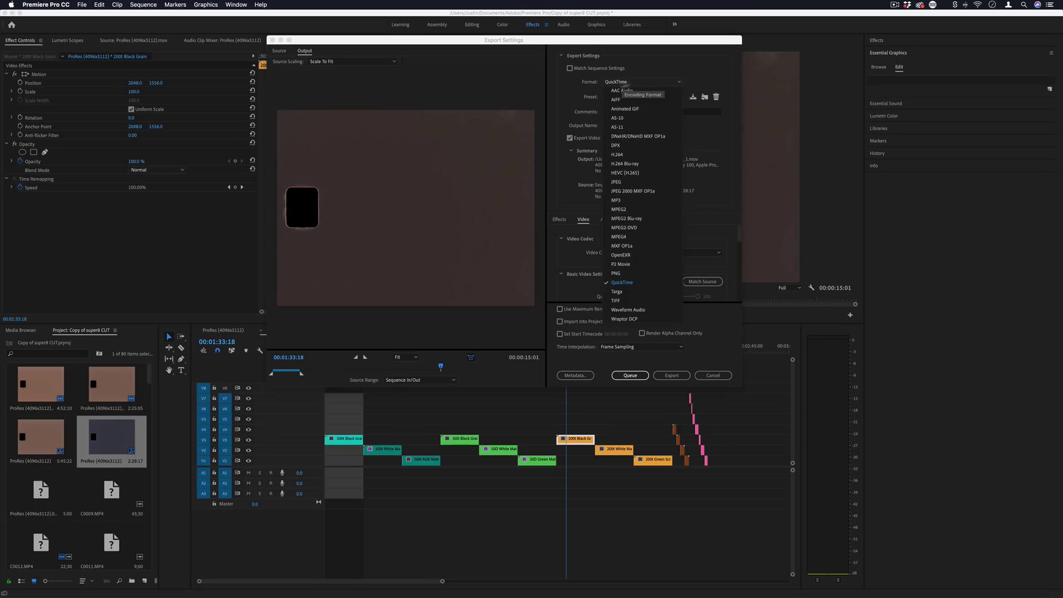
pyautogui.click(616, 154)
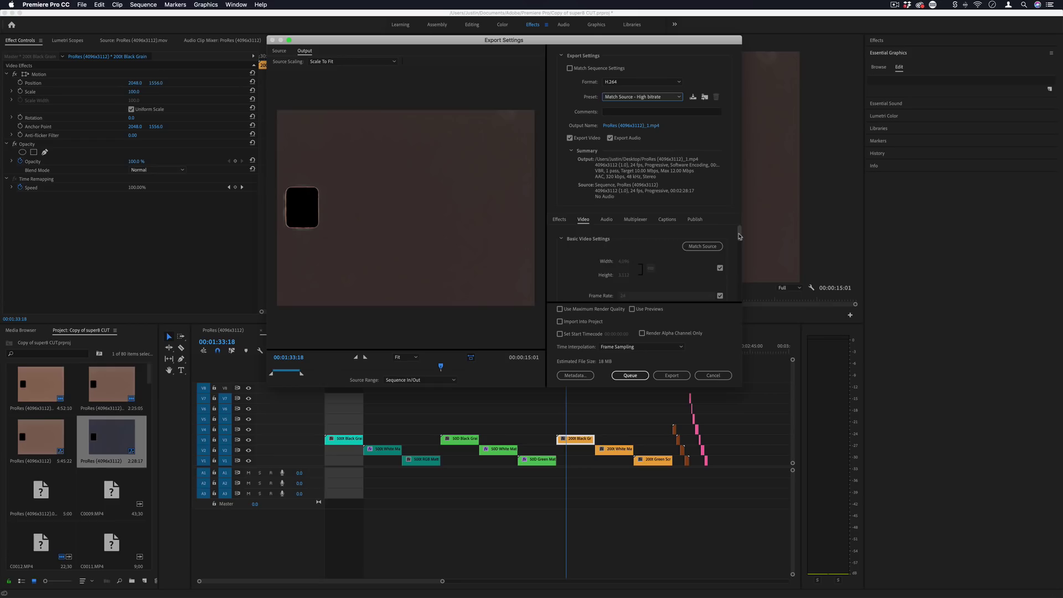
pyautogui.click(561, 220)
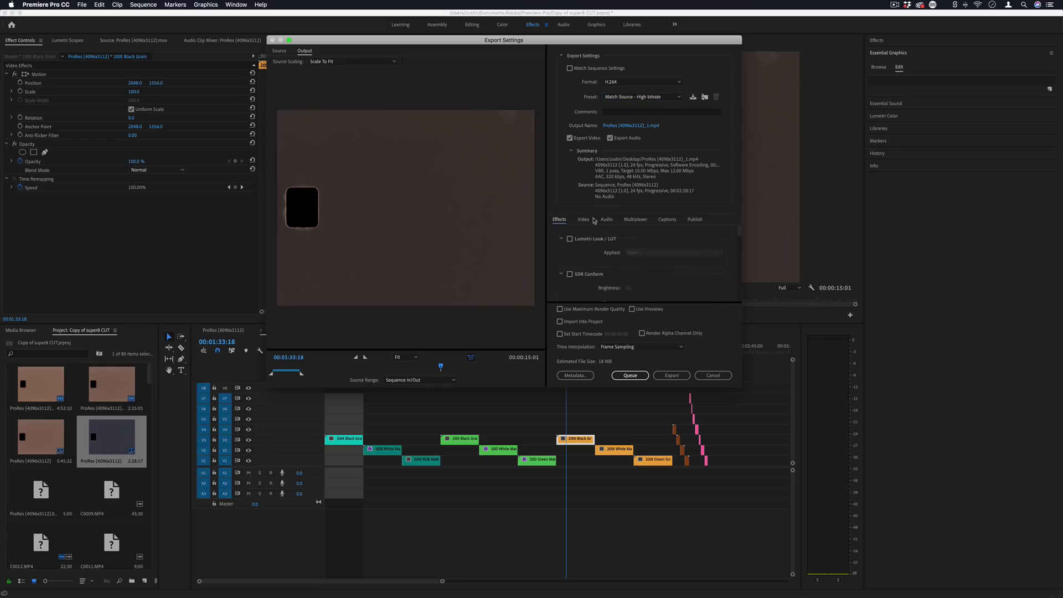